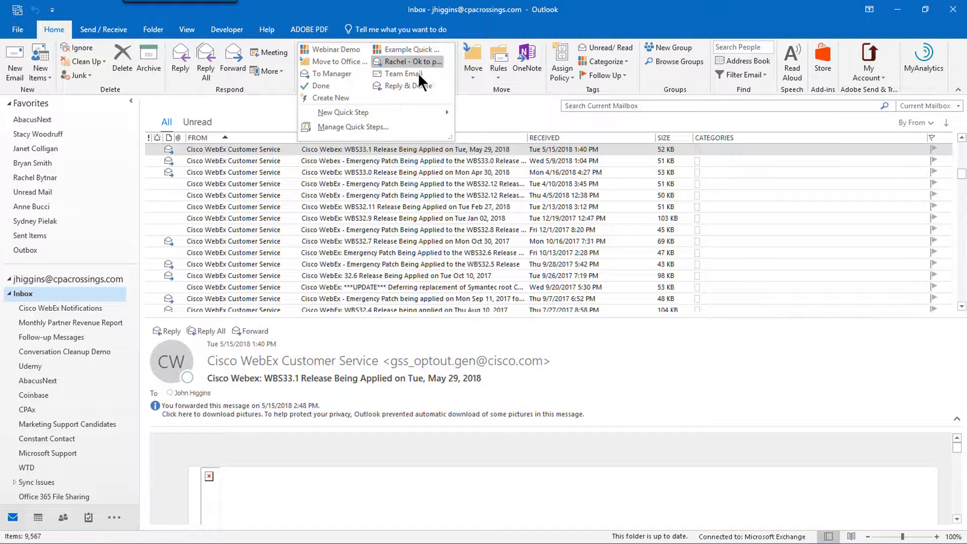
{"action": "mouse_move", "coordinate": [404, 113]}
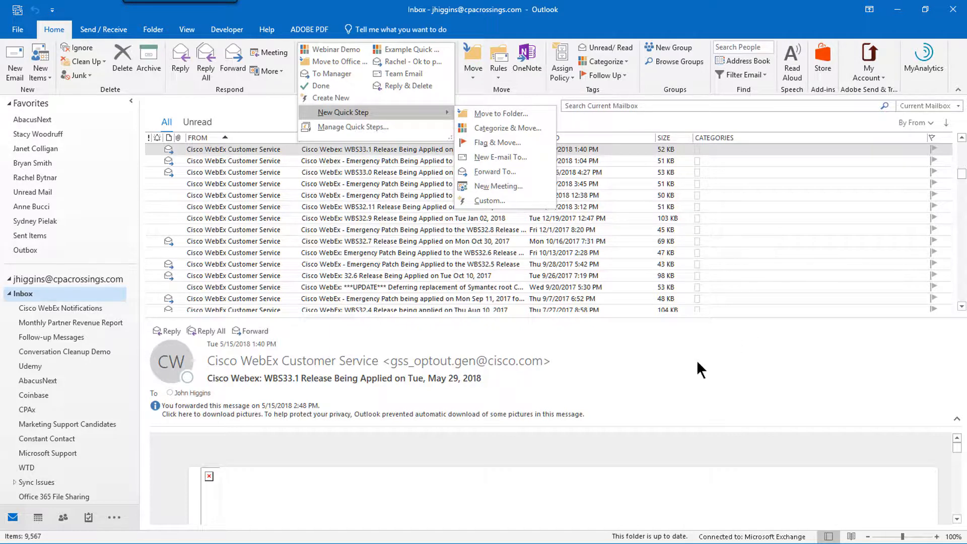
{"action": "left_click", "coordinate": [603, 149]}
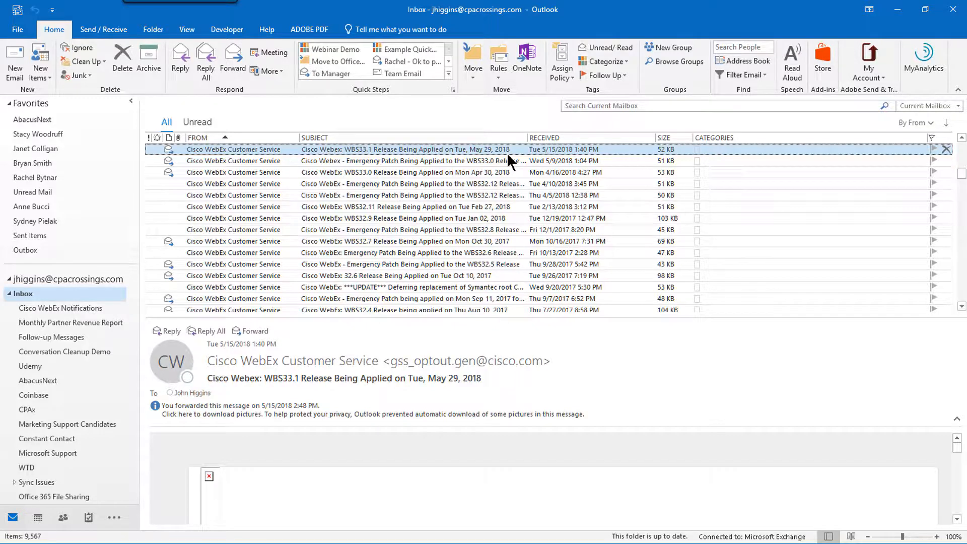
Step: Start a new custom Quick Step and name it "Cisco WebEx Notifications"
{"action": "left_click", "coordinate": [448, 75]}
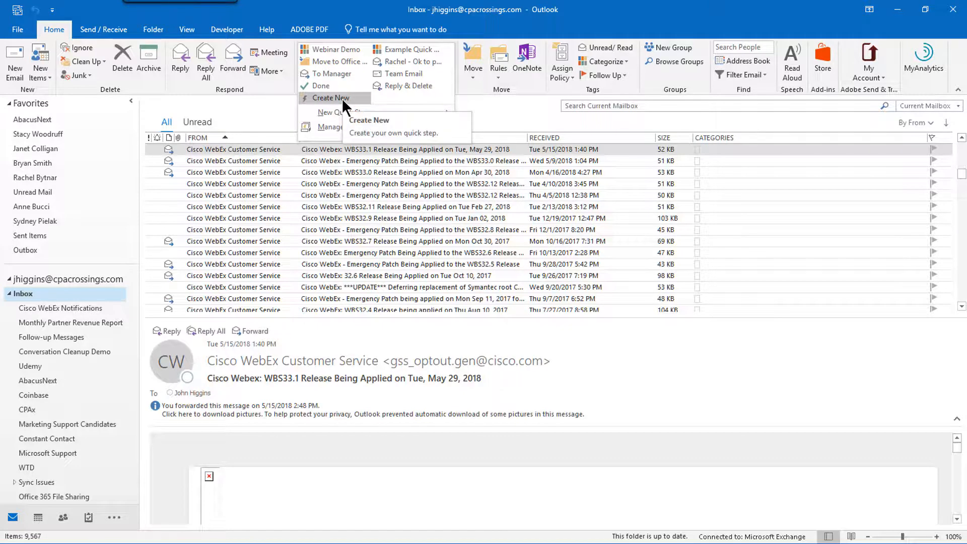
{"action": "mouse_move", "coordinate": [355, 111]}
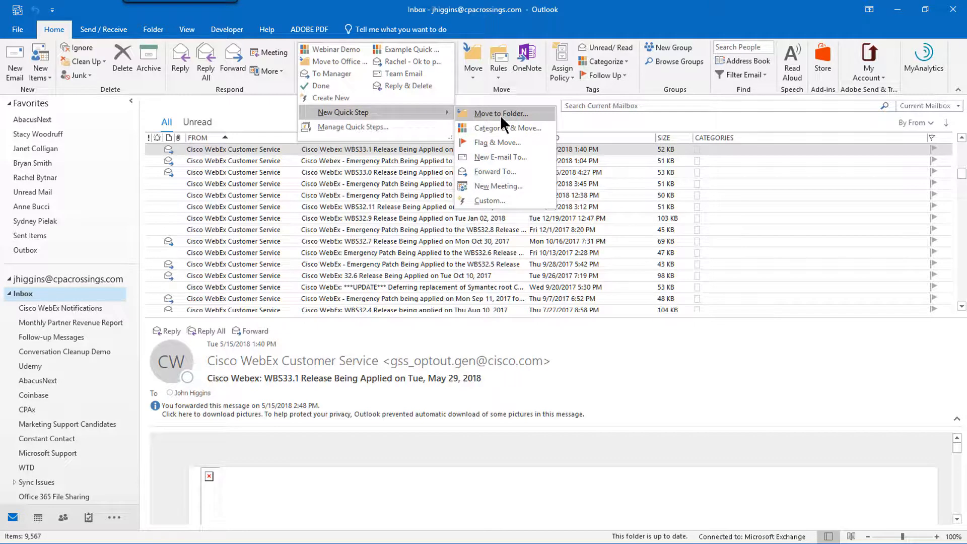
{"action": "left_click", "coordinate": [496, 201]}
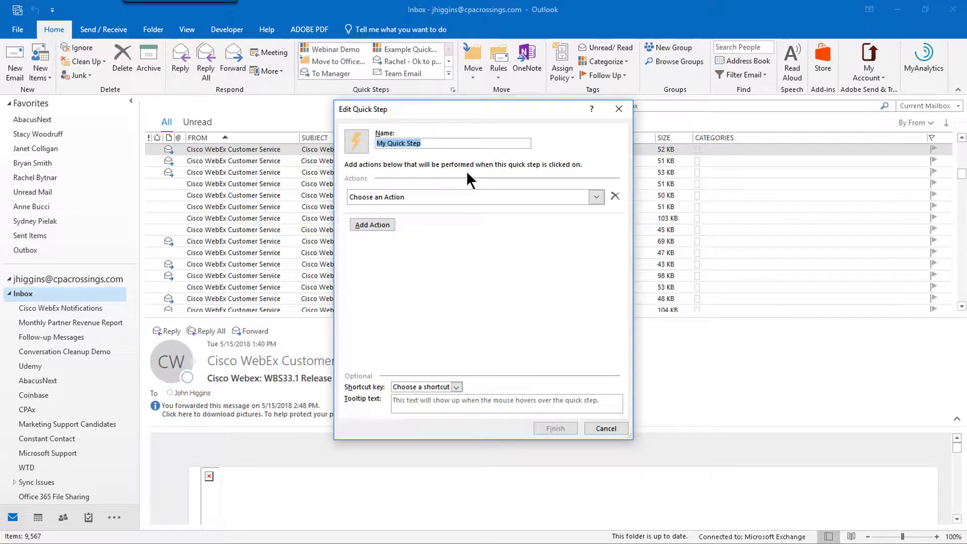
{"action": "type", "text": "Cisco WebEx Notifications"}
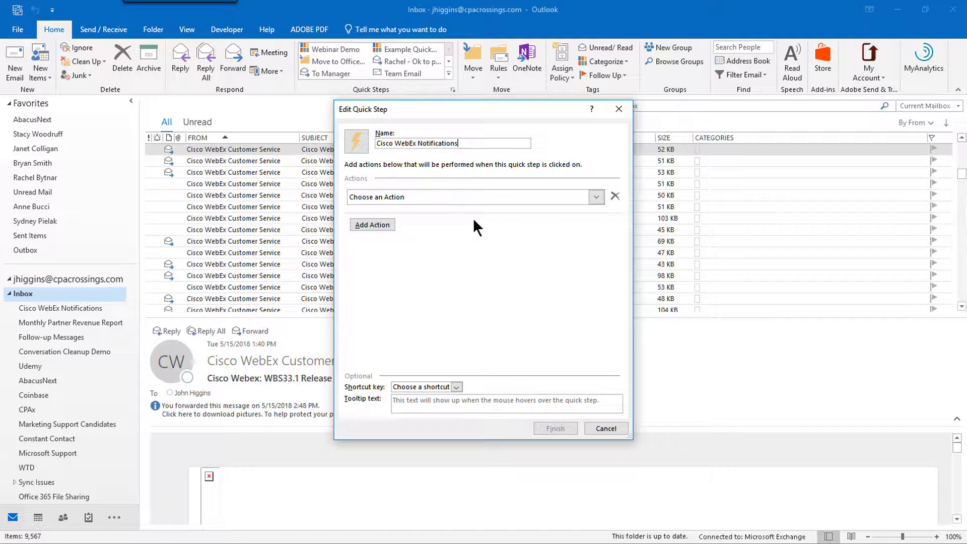
Step: Make the Quick Step's first action Set importance, with importance High
{"action": "left_click", "coordinate": [595, 197]}
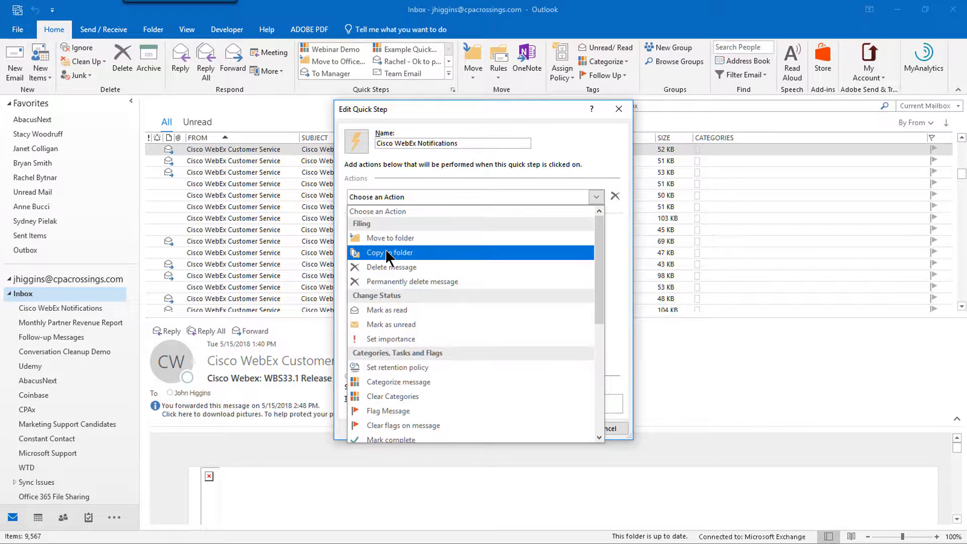
{"action": "left_click_drag", "start_coordinate": [601, 289], "coordinate": [601, 258]}
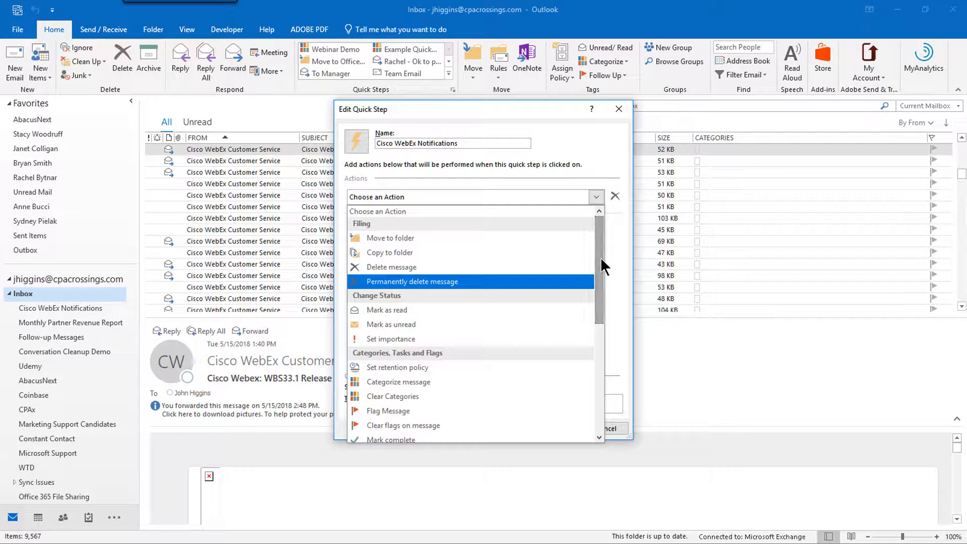
{"action": "left_click", "coordinate": [396, 341]}
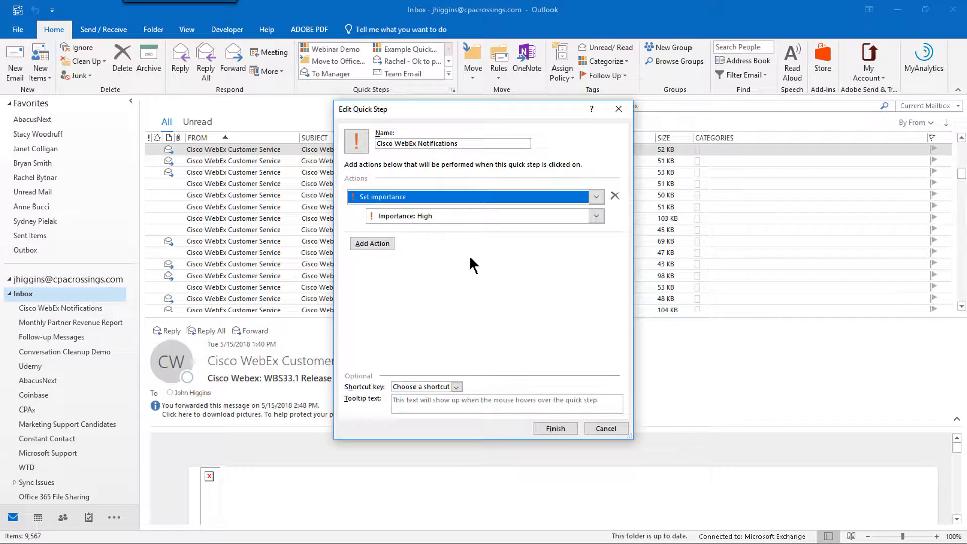
Step: Add a second action that moves the message to the Cisco WebEx Notifications folder
{"action": "left_click", "coordinate": [375, 242]}
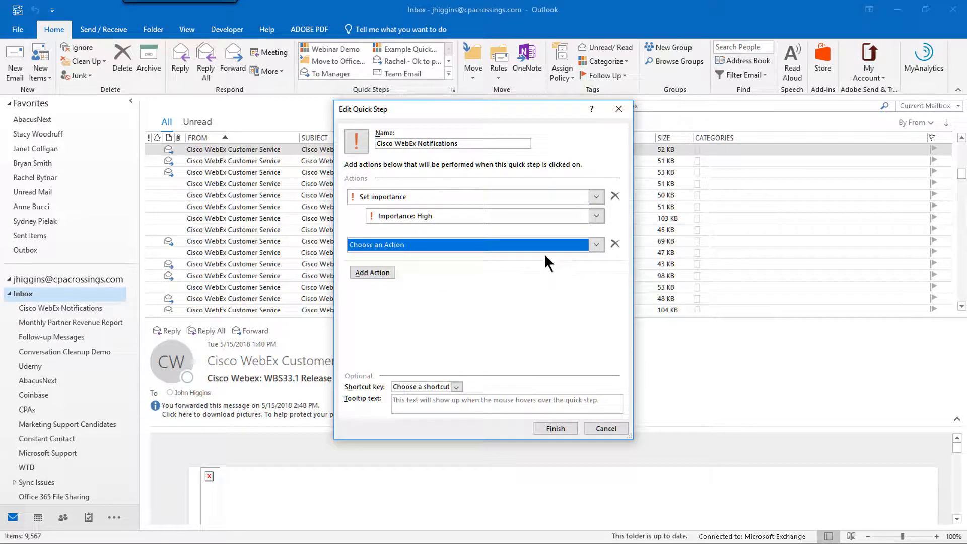
{"action": "left_click", "coordinate": [599, 244]}
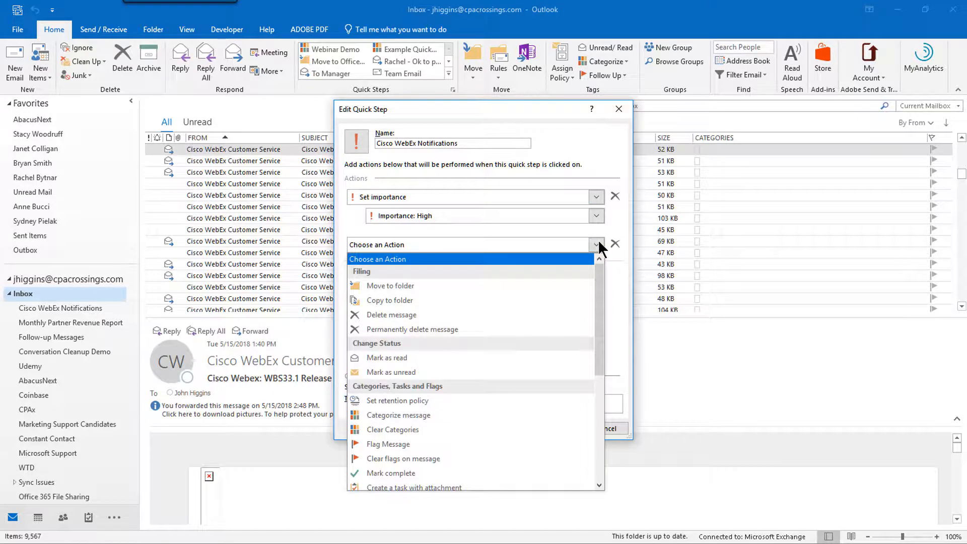
{"action": "left_click", "coordinate": [393, 286]}
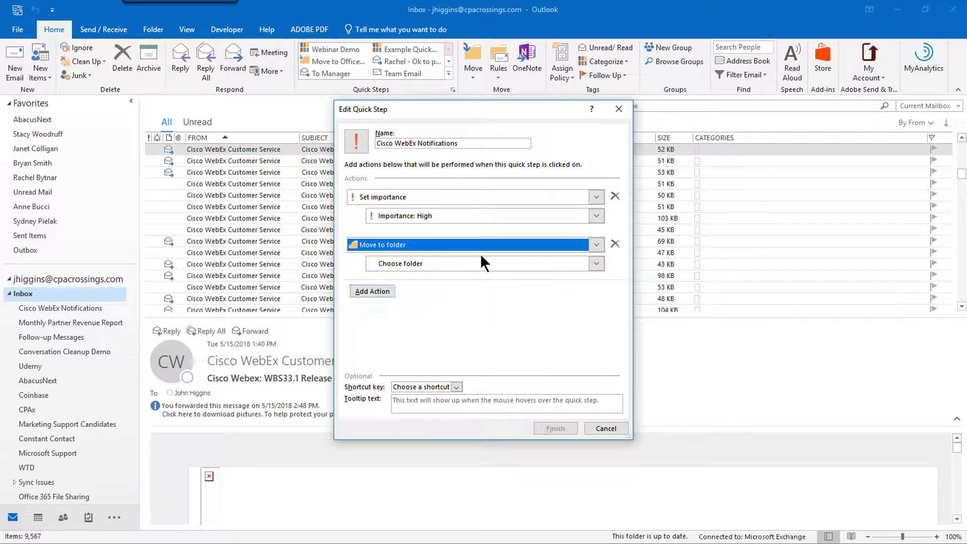
{"action": "left_click", "coordinate": [597, 263]}
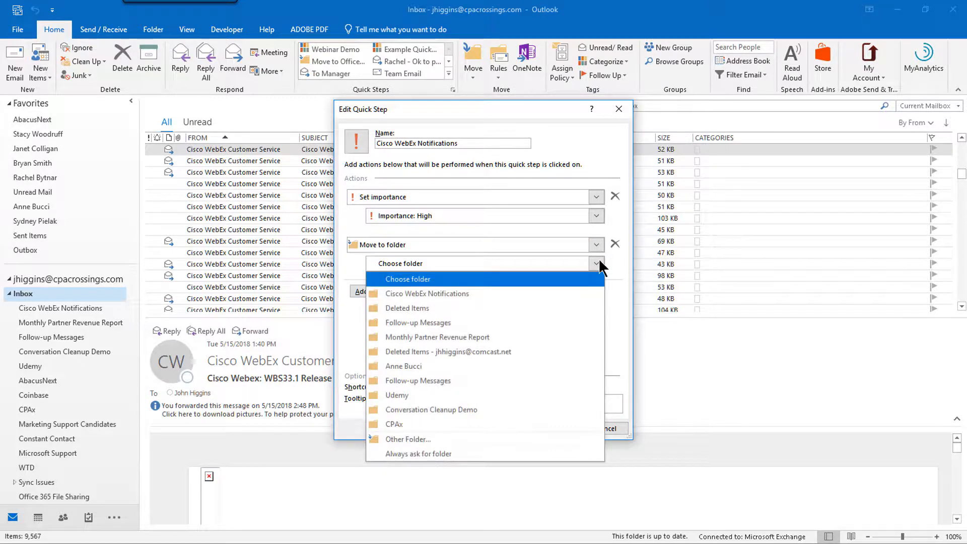
{"action": "left_click", "coordinate": [405, 296]}
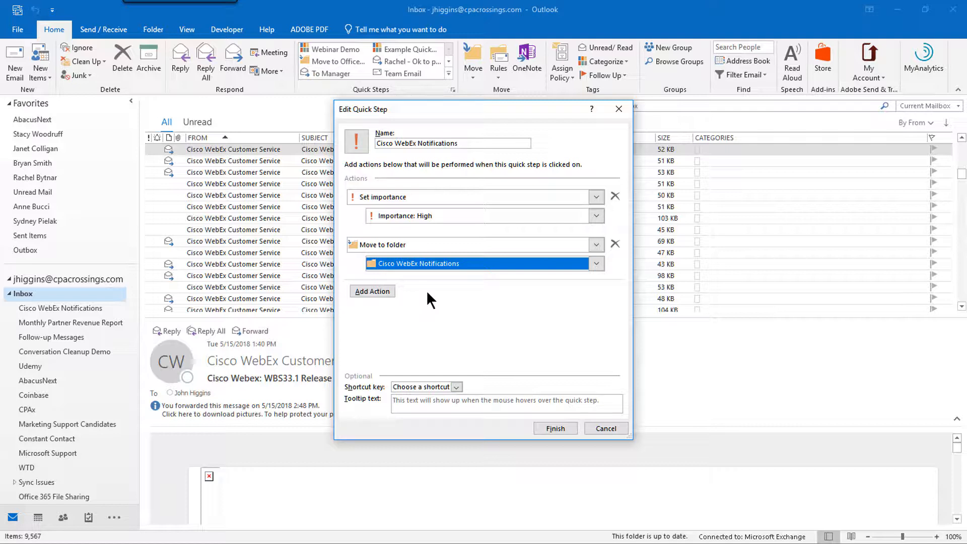
Step: Add a third action that forwards the message, and enter the two colleagues' e-mail addresses as recipients
{"action": "left_click", "coordinate": [372, 292]}
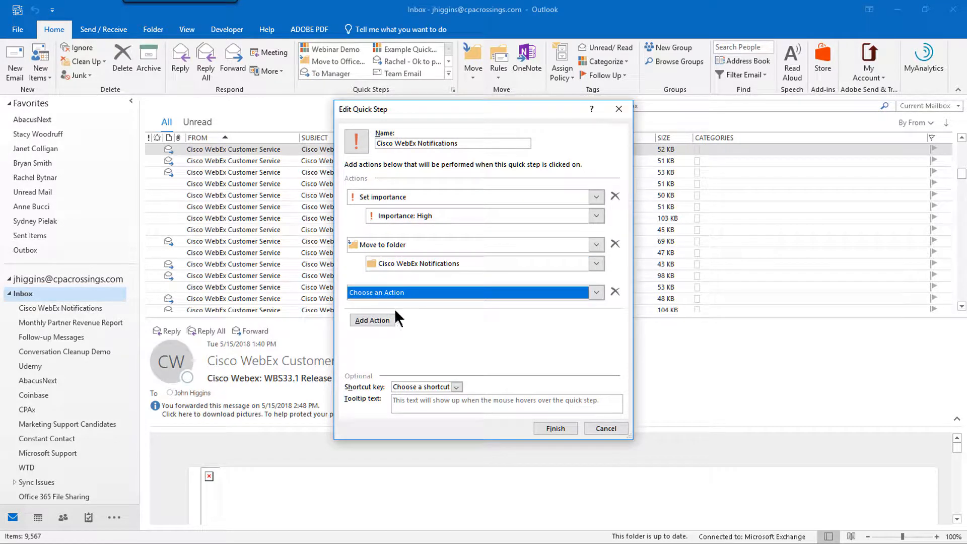
{"action": "left_click", "coordinate": [597, 293]}
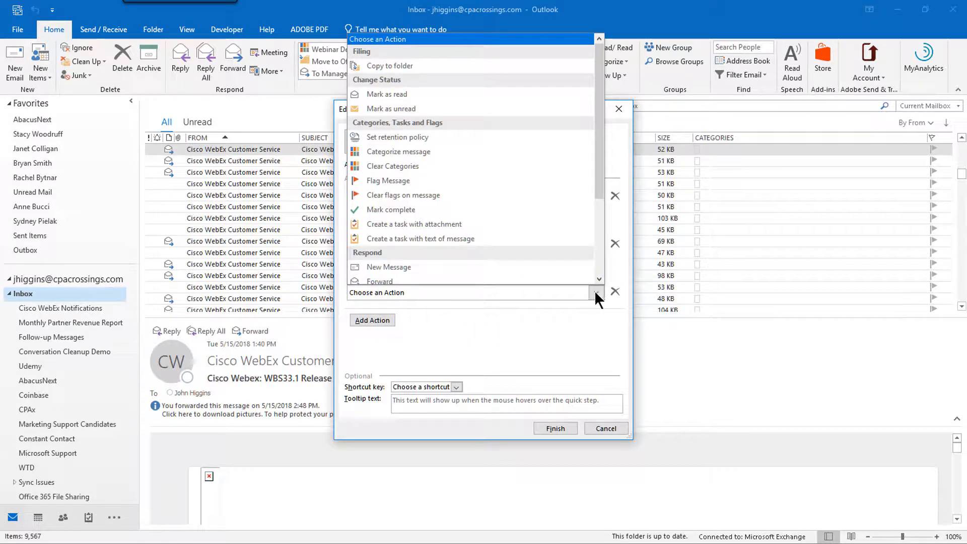
{"action": "left_click_drag", "start_coordinate": [600, 184], "coordinate": [555, 240]}
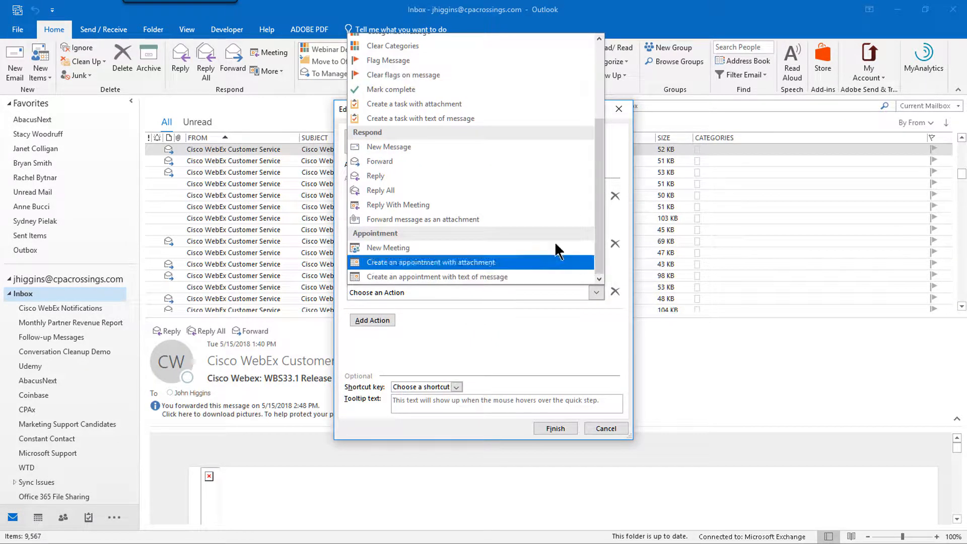
{"action": "left_click", "coordinate": [384, 163]}
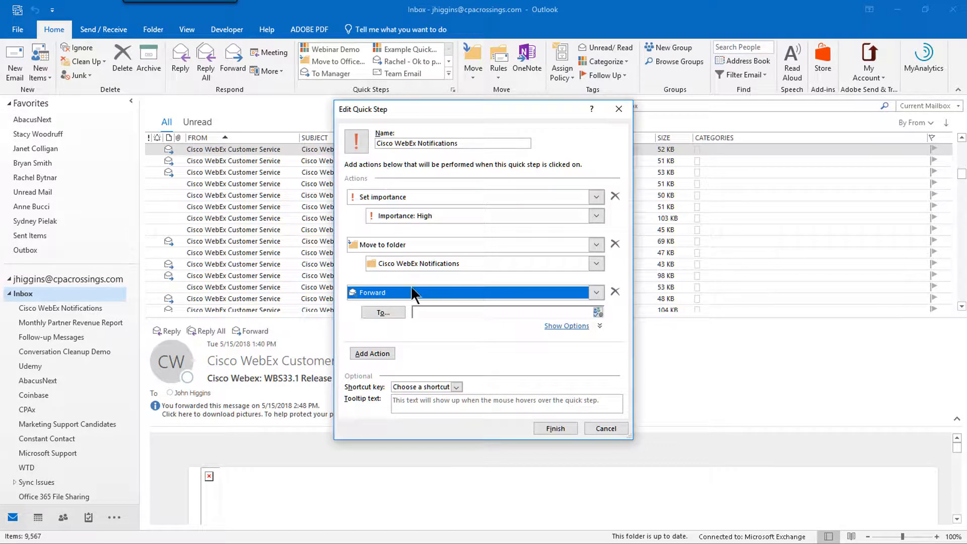
{"action": "left_click", "coordinate": [431, 313]}
{"action": "type", "text": "b"}
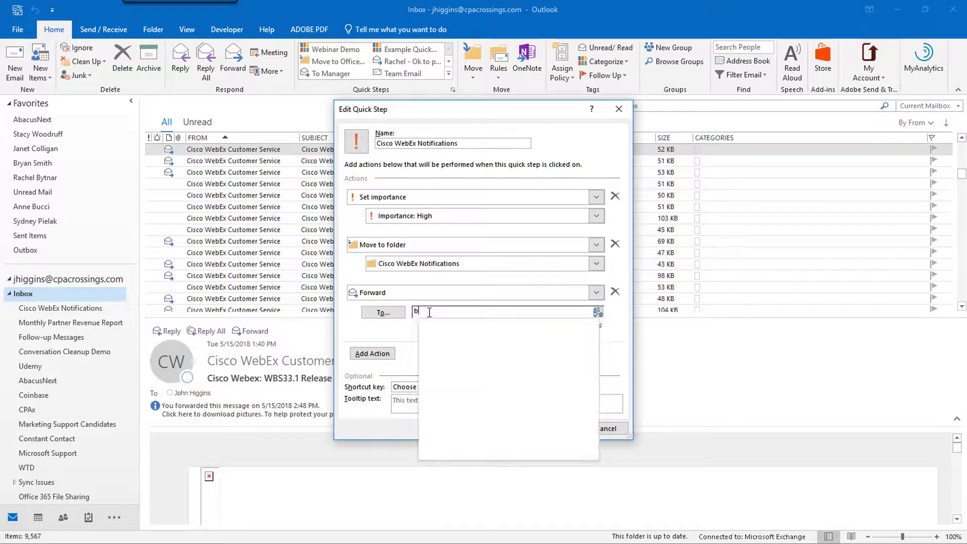
{"action": "left_click", "coordinate": [459, 325]}
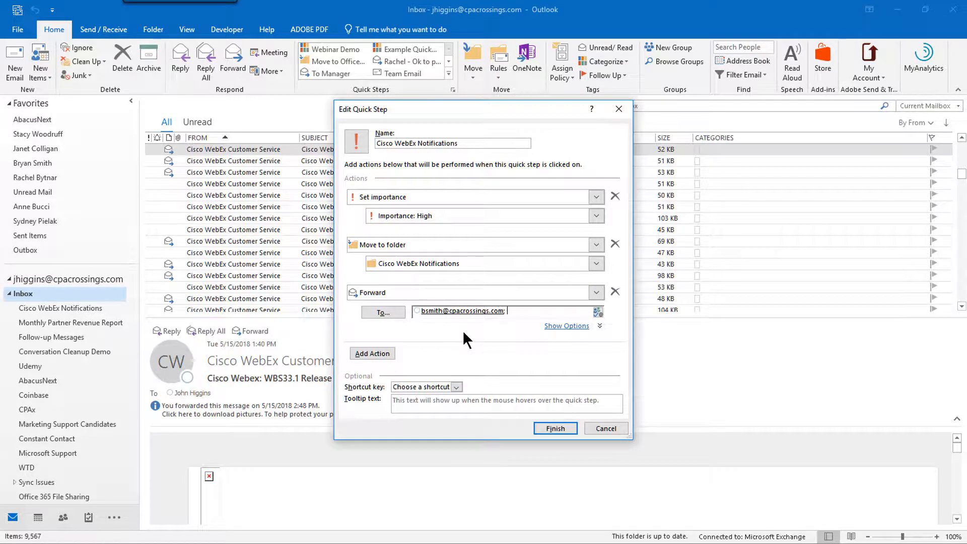
{"action": "type", "text": "a"}
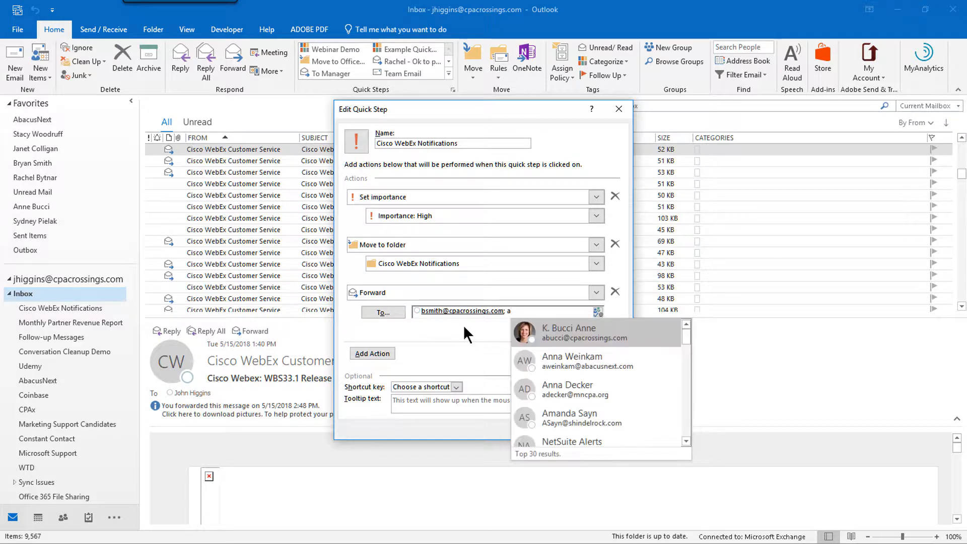
{"action": "left_click", "coordinate": [551, 332]}
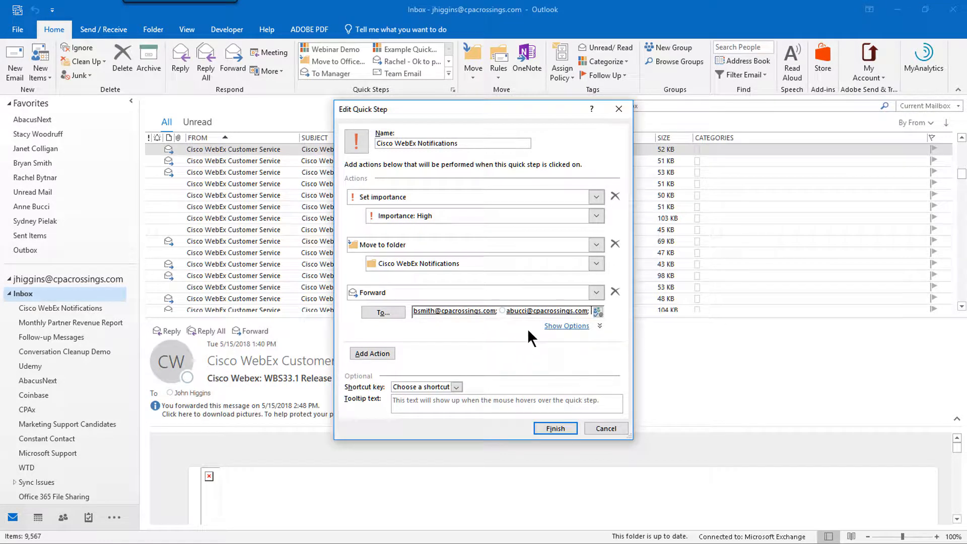
Step: Set the forward text to "Please review this message and determine if we need to do anything internally", keep importance at No Change, and finish the Quick Step
{"action": "left_click", "coordinate": [566, 327]}
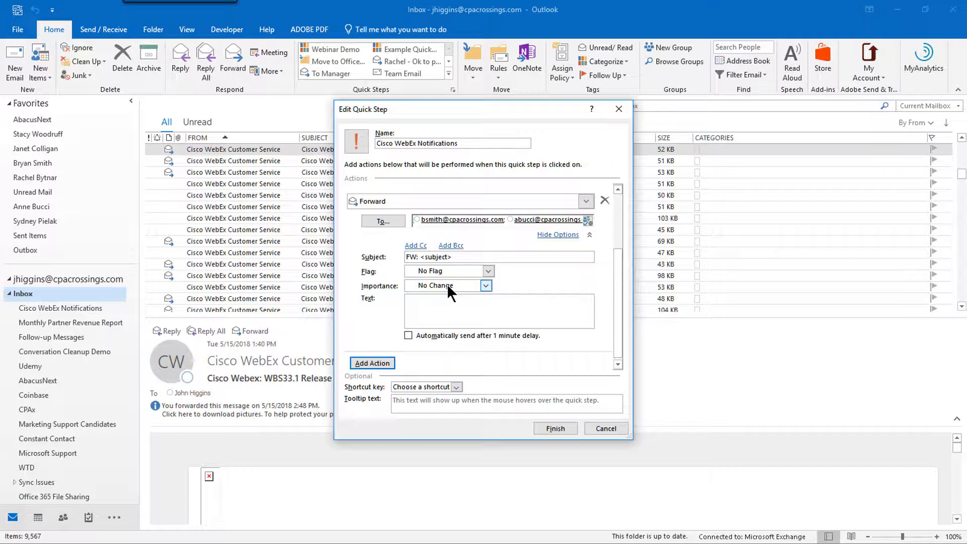
{"action": "left_click", "coordinate": [483, 286]}
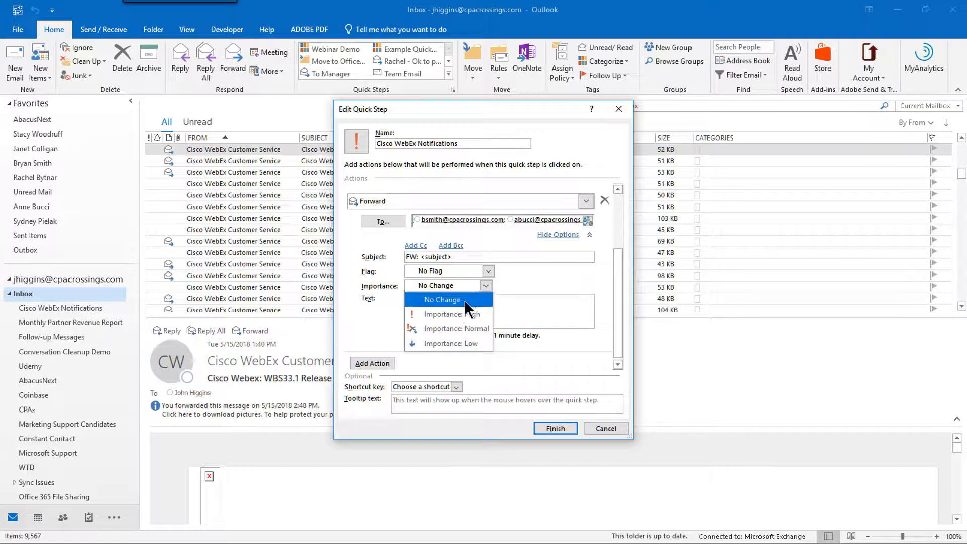
{"action": "left_click", "coordinate": [452, 300]}
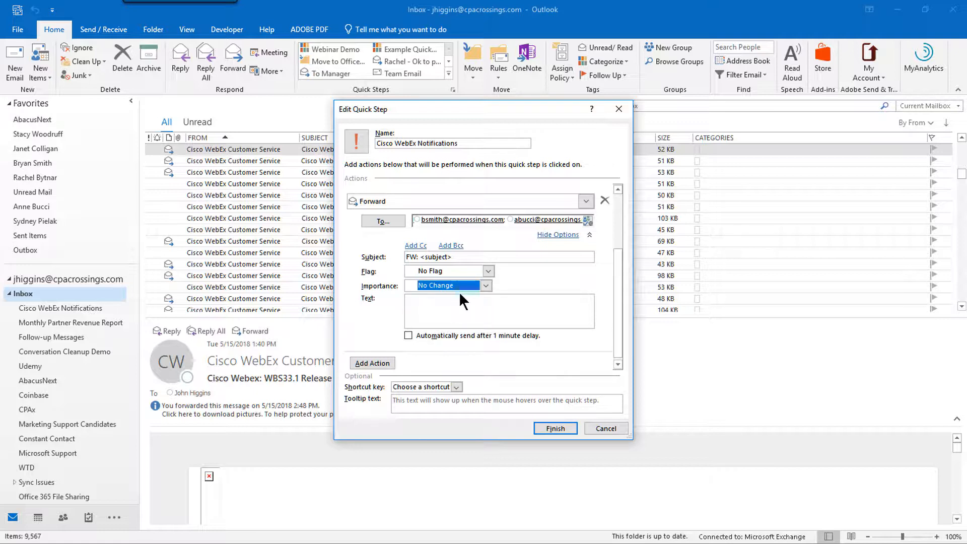
{"action": "left_click", "coordinate": [406, 303]}
{"action": "type", "text": "PLease review thiw"}
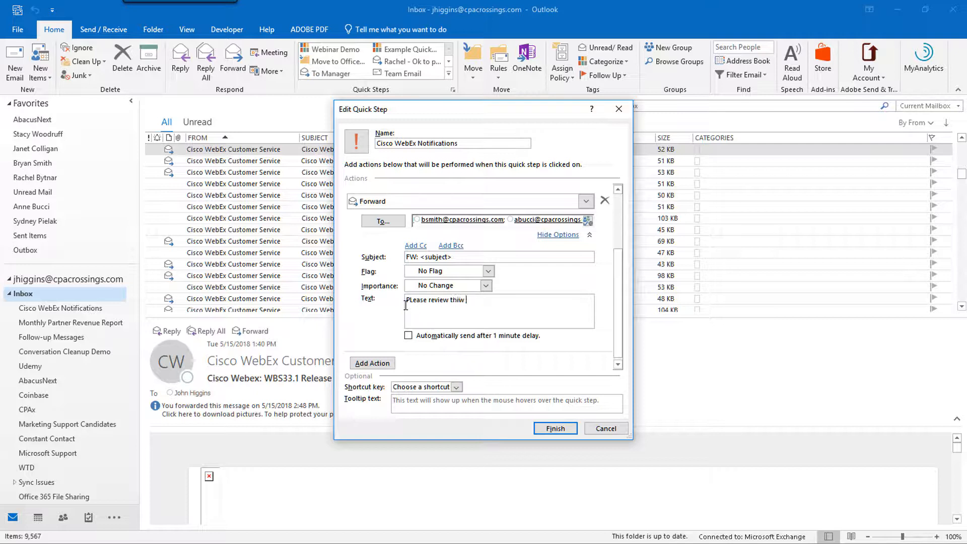
{"action": "key", "text": "BackSpace"}
{"action": "key", "text": "BackSpace"}
{"action": "type", "text": "s message and determine if we need to do anything intern"}
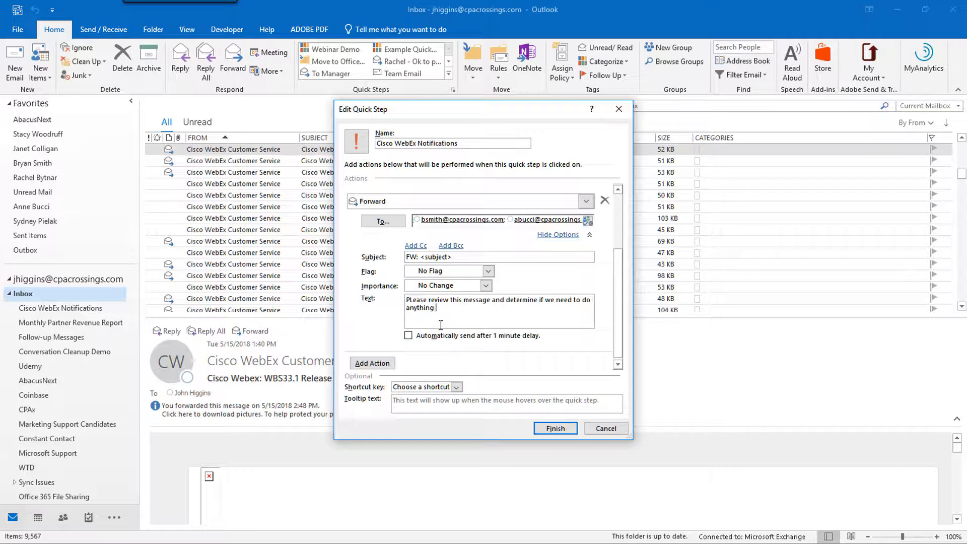
{"action": "type", "text": "lly"}
{"action": "left_click", "coordinate": [411, 299]}
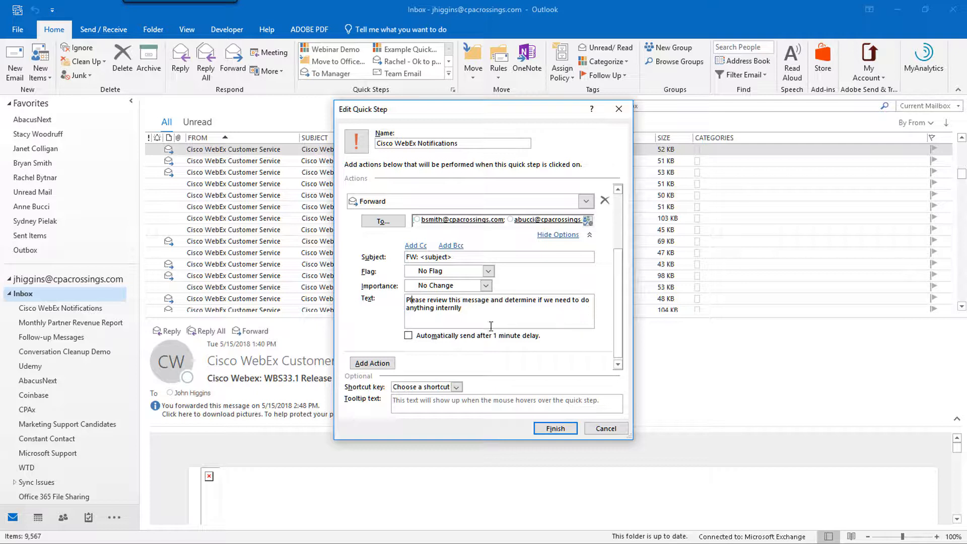
{"action": "left_click", "coordinate": [454, 309]}
{"action": "type", "text": "a"}
{"action": "key", "text": "Delete"}
{"action": "left_click", "coordinate": [555, 429]}
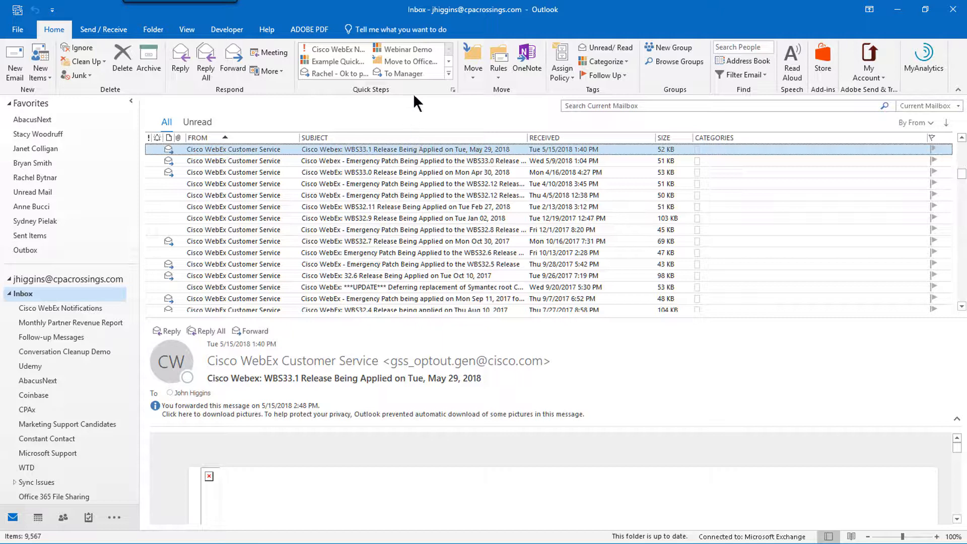
Step: Run the Cisco WebEx Notifications Quick Step on the selected WBS33.1 message and close the resulting forward draft without saving
{"action": "left_click", "coordinate": [339, 50]}
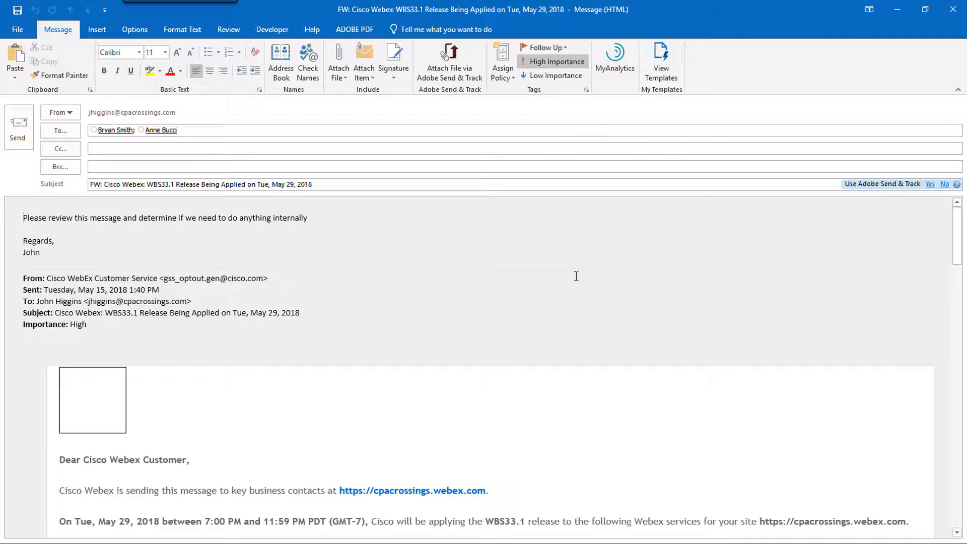
{"action": "left_click", "coordinate": [954, 11]}
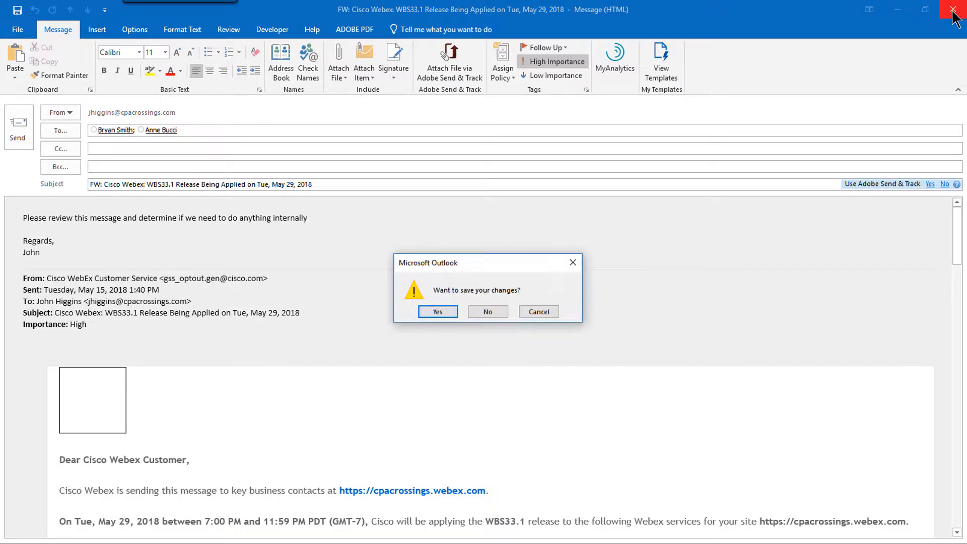
{"action": "left_click", "coordinate": [488, 312]}
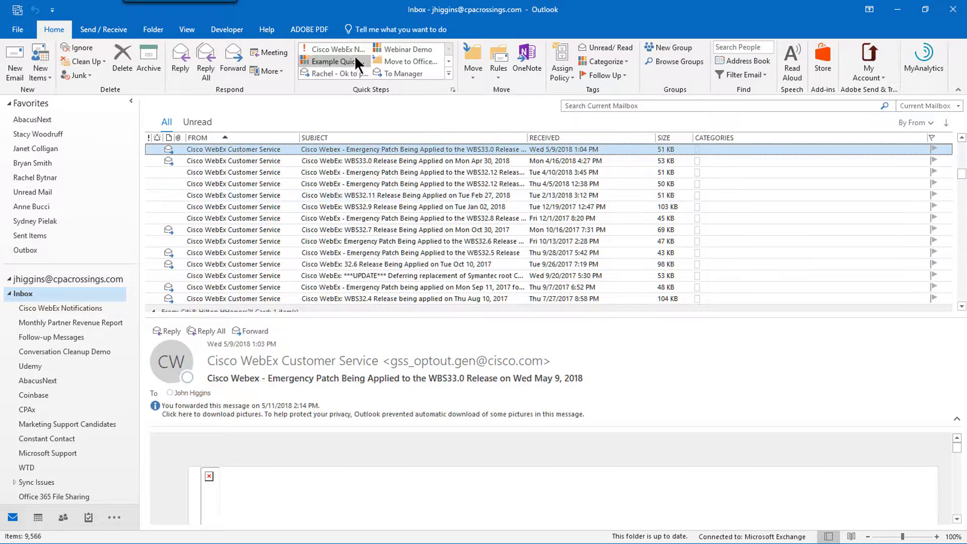
Step: Edit the Cisco WebEx Notifications Quick Step so its forward is sent automatically after a 1 minute delay, and save the change
{"action": "left_click", "coordinate": [451, 73]}
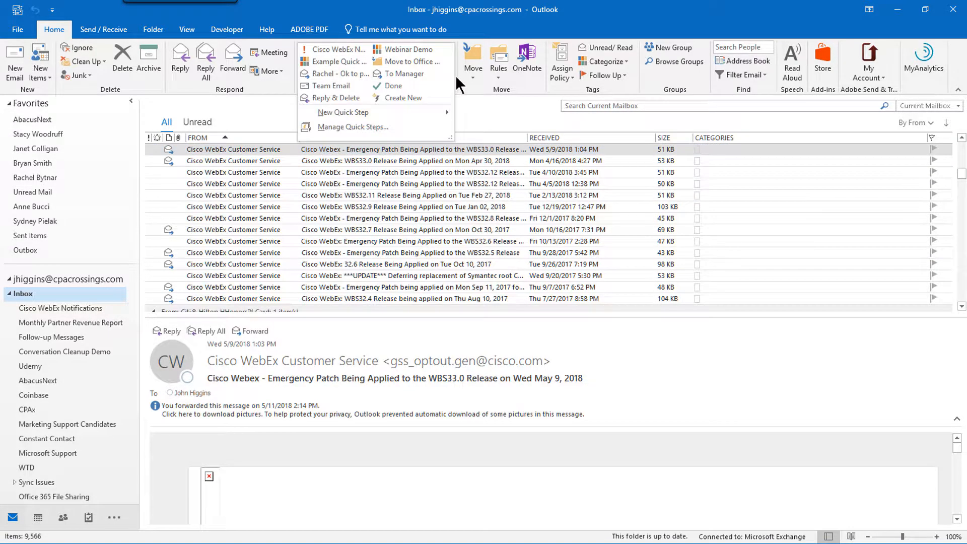
{"action": "left_click", "coordinate": [328, 126]}
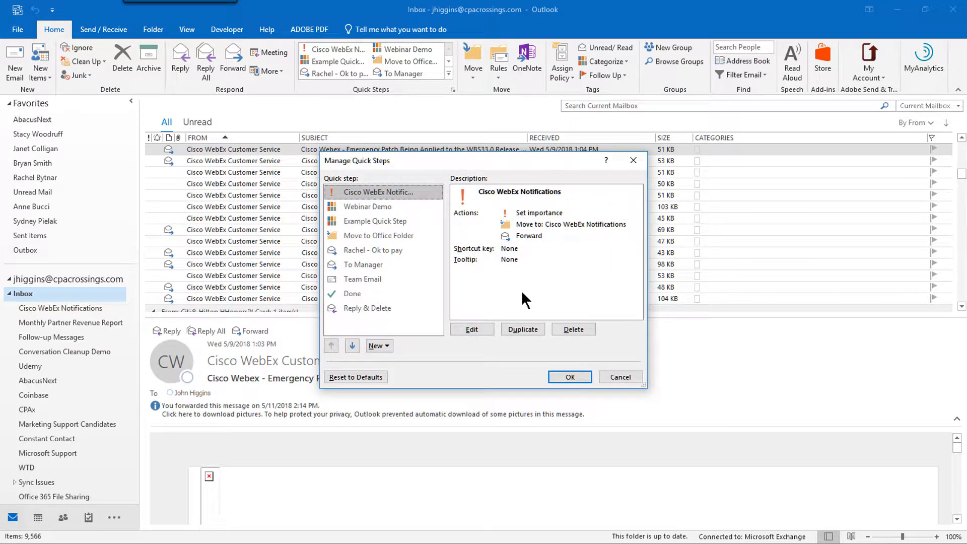
{"action": "left_click", "coordinate": [471, 330]}
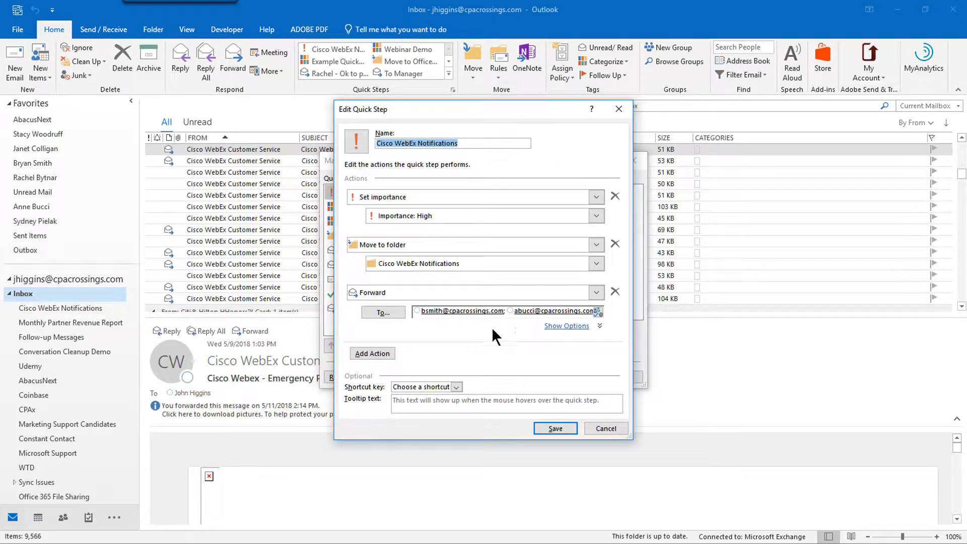
{"action": "left_click", "coordinate": [569, 326]}
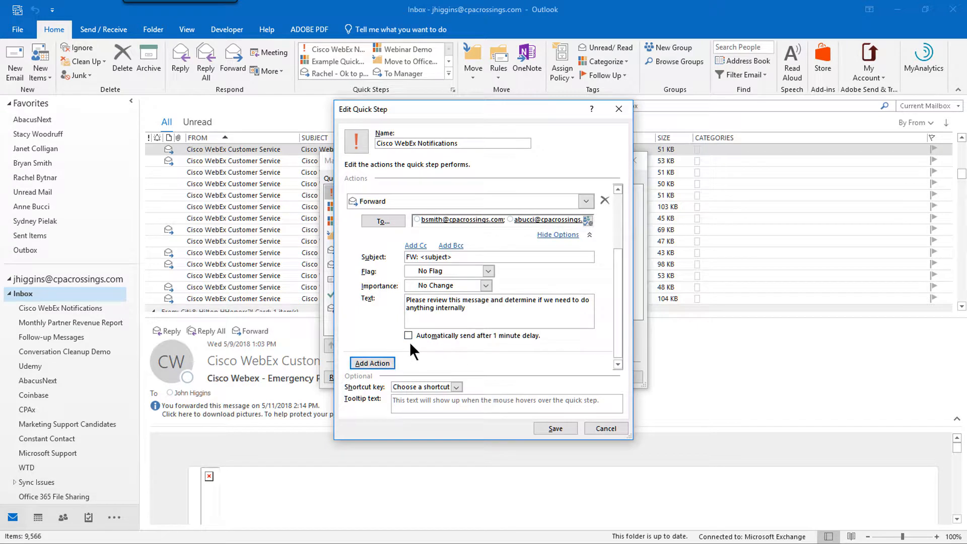
{"action": "left_click", "coordinate": [409, 335]}
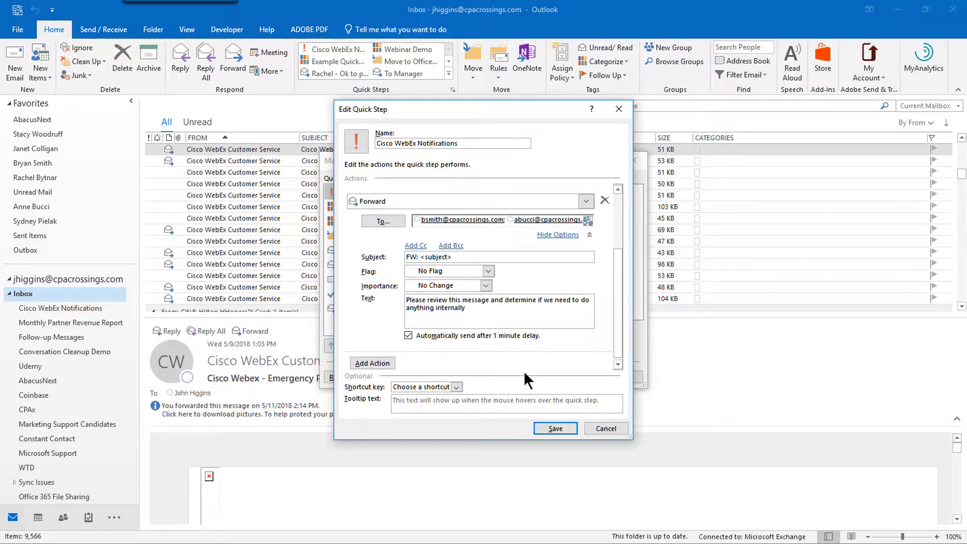
{"action": "left_click", "coordinate": [560, 428]}
{"action": "left_click", "coordinate": [575, 377]}
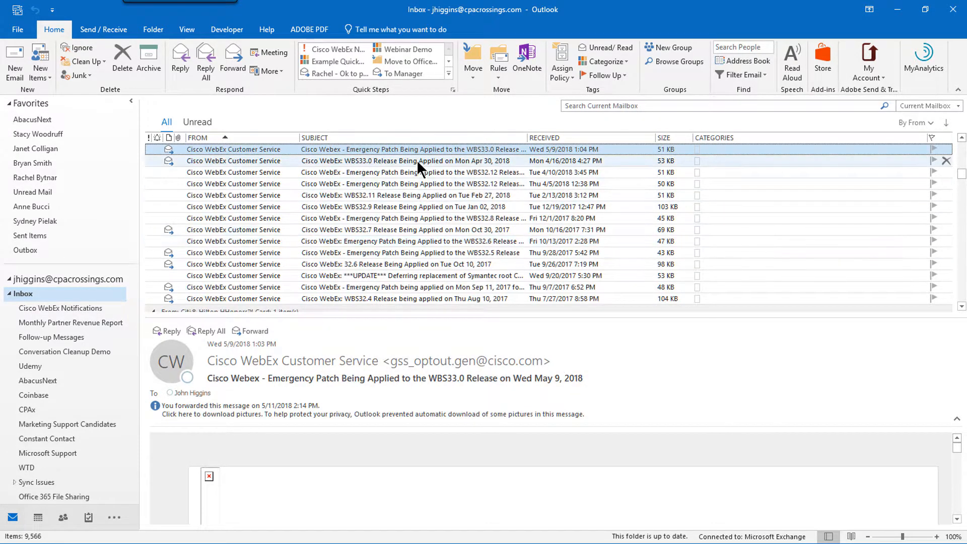
Step: Run the Cisco WebEx Notifications Quick Step on the WBS33.0 emergency patch message and check the Cisco WebEx Notifications folder and the Outbox
{"action": "left_click", "coordinate": [338, 49]}
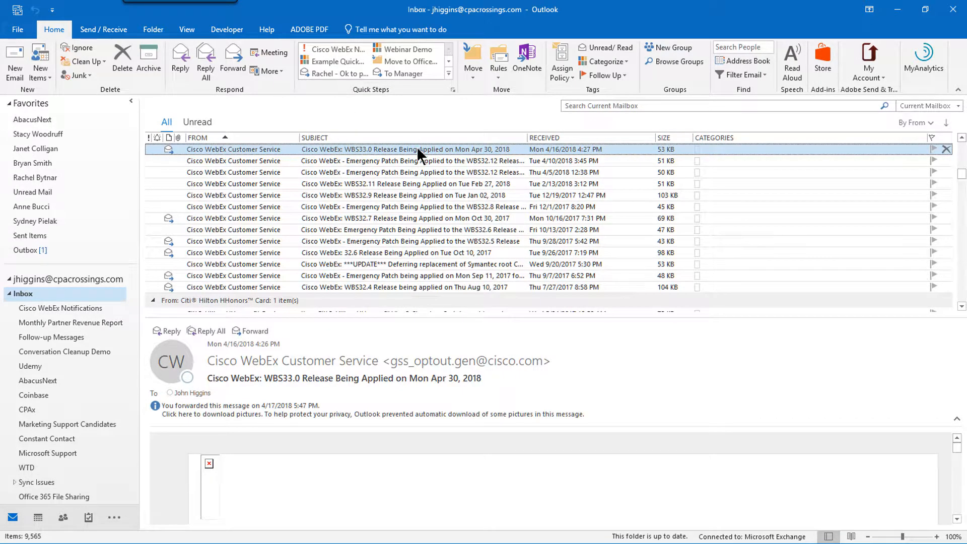
{"action": "left_click", "coordinate": [73, 306]}
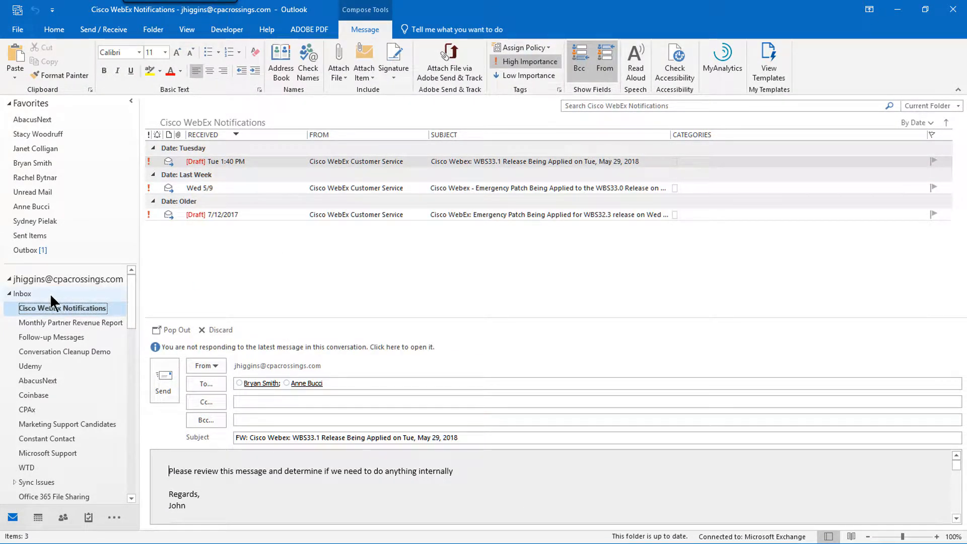
{"action": "scroll", "coordinate": [126, 320], "scroll_direction": "down", "scroll_amount": 1}
{"action": "scroll", "coordinate": [126, 328], "scroll_direction": "down", "scroll_amount": 3}
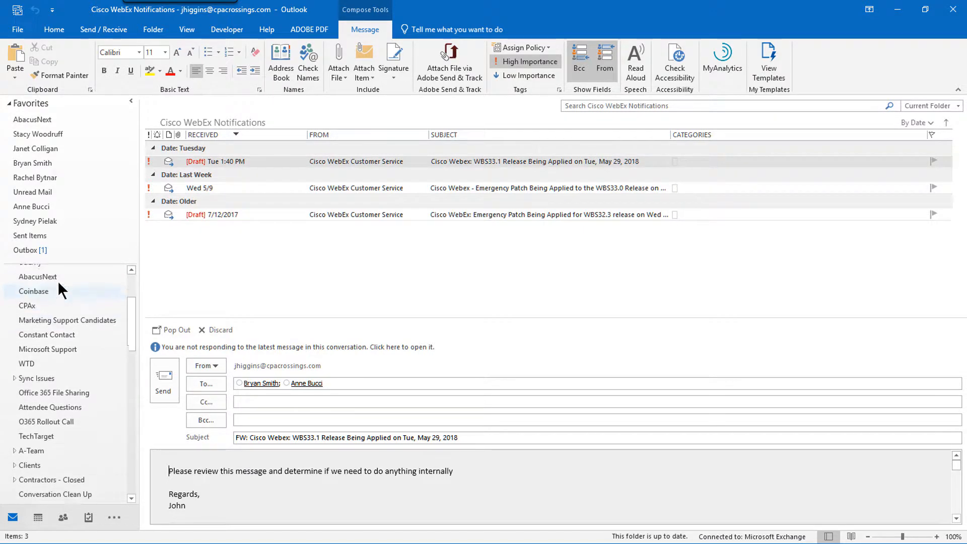
{"action": "left_click", "coordinate": [34, 250]}
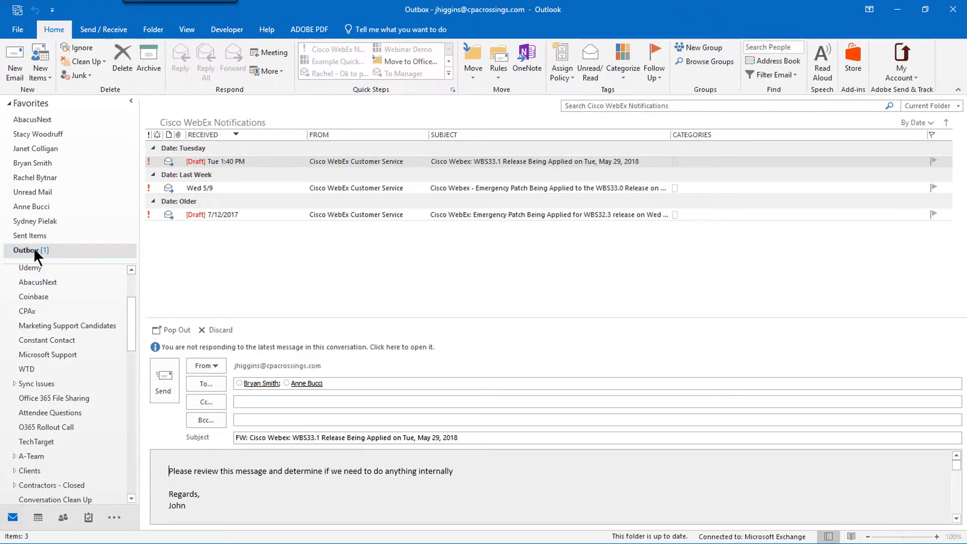